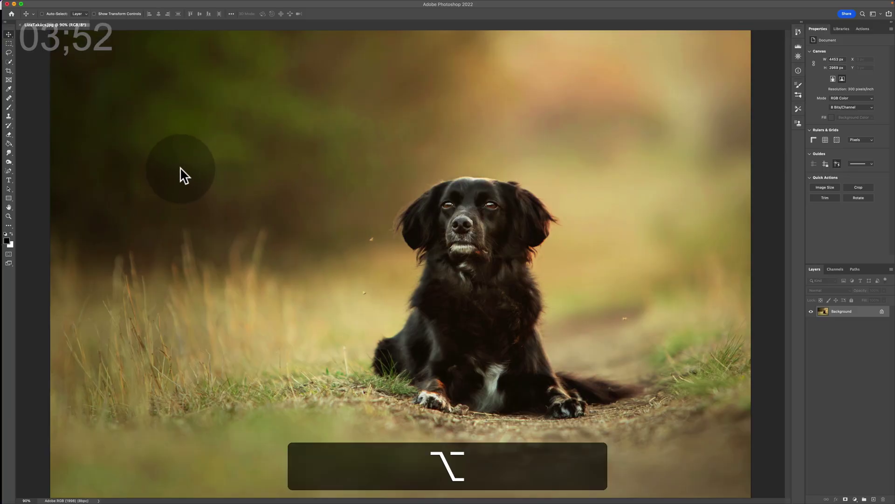
pyautogui.scroll(5, 180, 166)
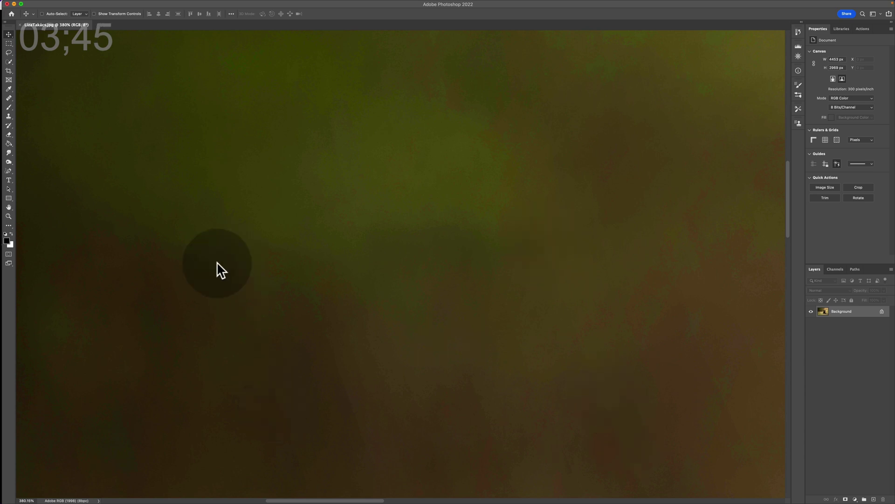
# Run the Solar Curve Adjustment Layer action to reveal the background banding.
pyautogui.keyDown('alt'); pyautogui.scroll(-5, 227, 306); pyautogui.keyUp('alt')
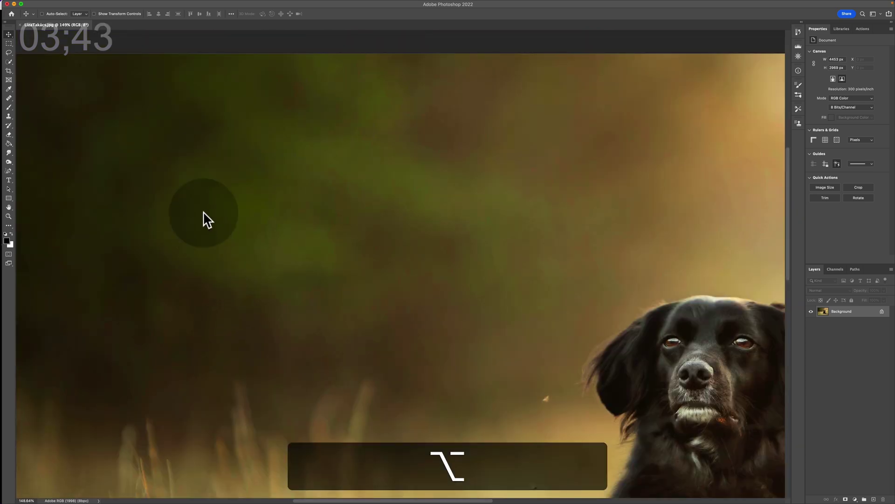
pyautogui.hscroll(5, 309, 241)
pyautogui.hscroll(5, 309, 241)
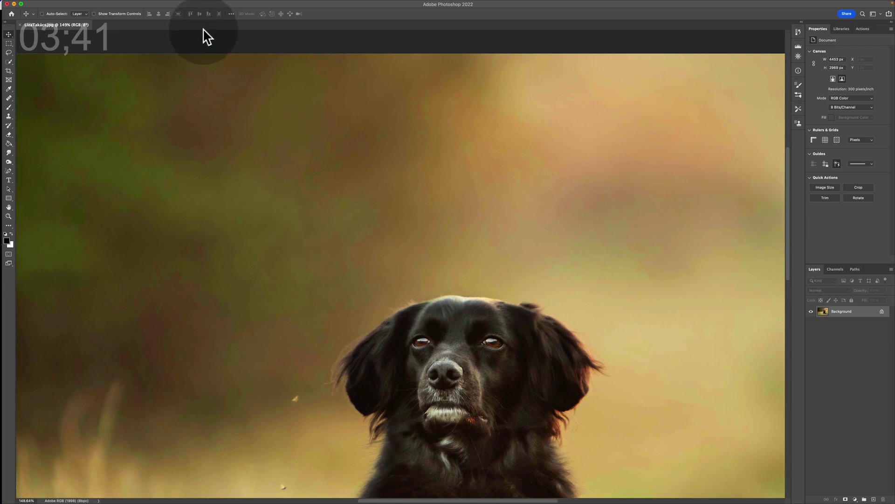
pyautogui.hscroll(5, 478, 188)
pyautogui.hscroll(3, 477, 187)
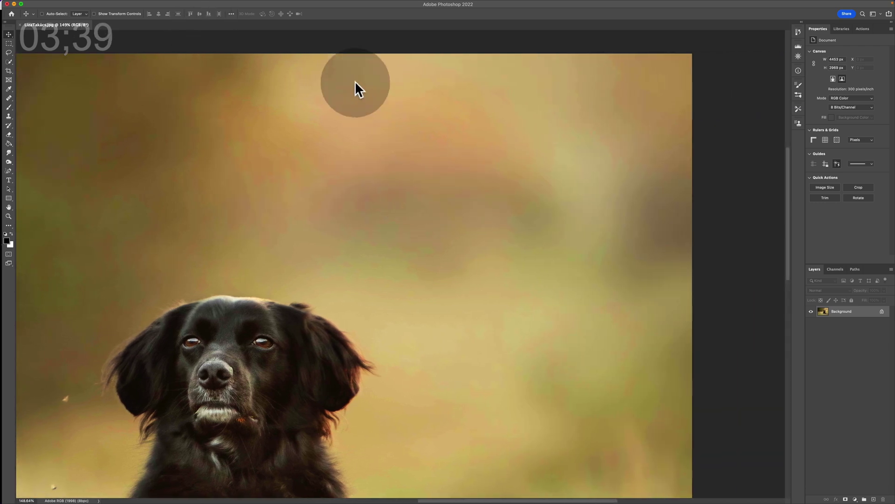
pyautogui.scroll(-5, 430, 191)
pyautogui.scroll(-5, 428, 186)
pyautogui.keyDown('alt'); pyautogui.scroll(-3, 340, 196); pyautogui.keyUp('alt')
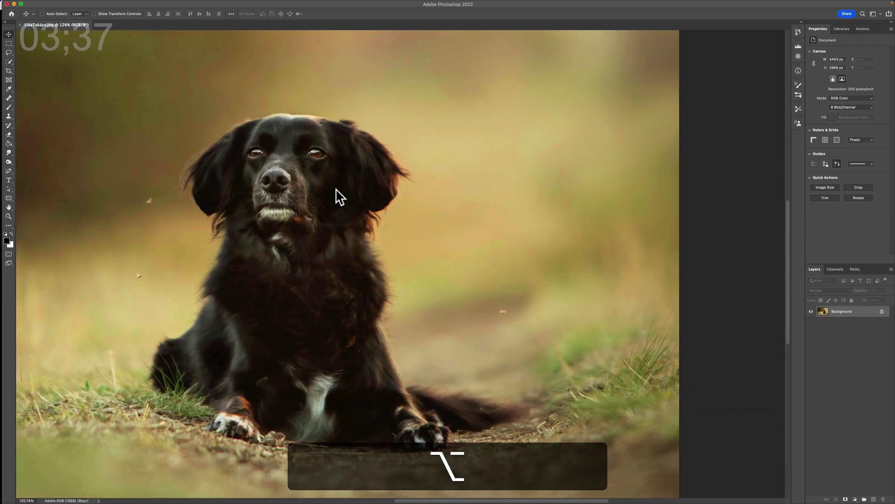
pyautogui.keyDown('alt'); pyautogui.scroll(-2, 336, 189); pyautogui.keyUp('alt')
pyautogui.keyDown('alt'); pyautogui.scroll(3, 312, 163); pyautogui.keyUp('alt')
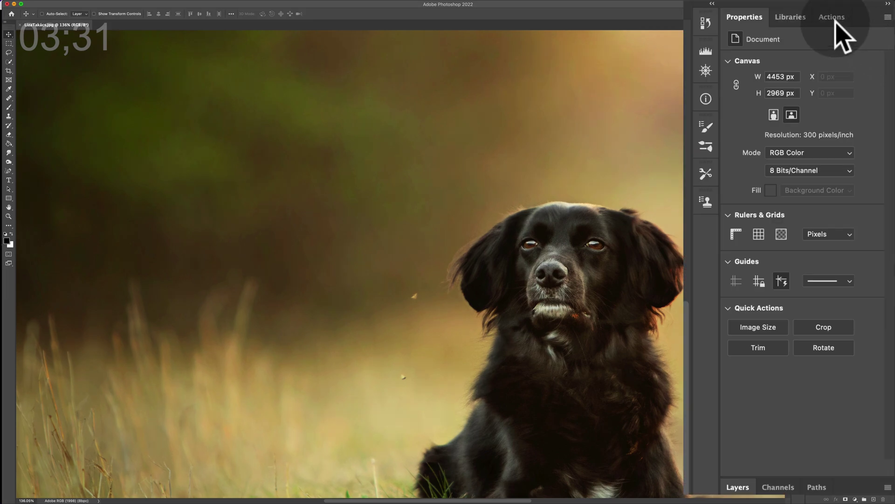
pyautogui.click(863, 29)
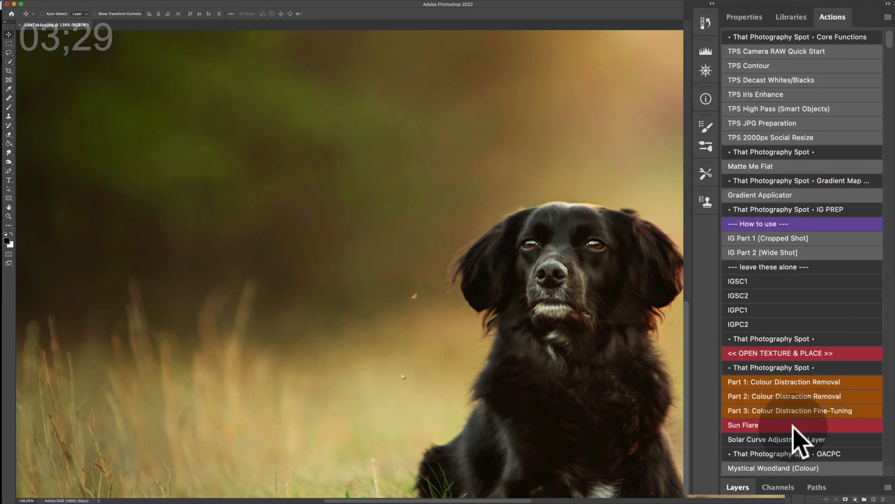
pyautogui.click(793, 439)
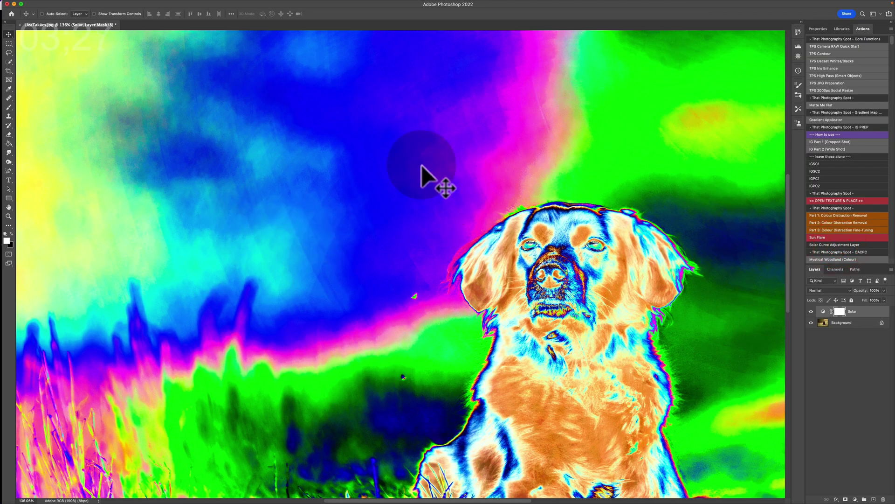
# Zoom in to inspect the banding, then delete the temporary Solar layer.
pyautogui.scroll(3, 130, 158)
pyautogui.scroll(2, 131, 159)
pyautogui.scroll(2, 131, 160)
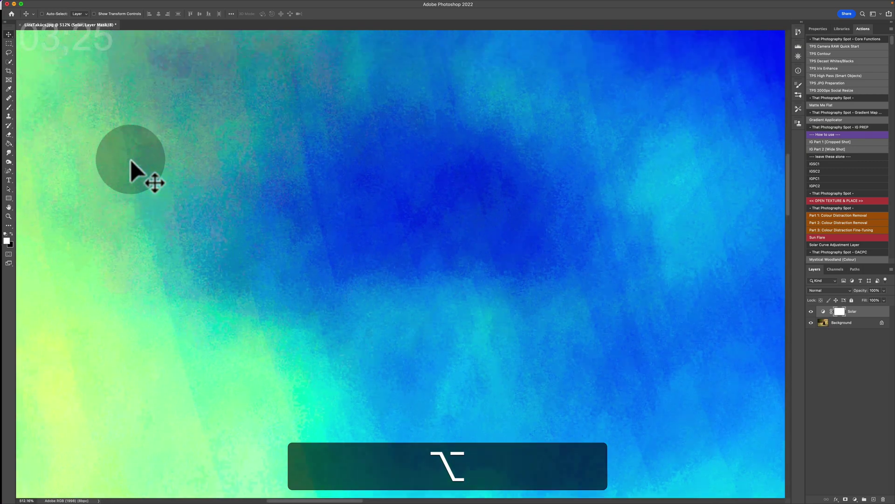
pyautogui.scroll(1, 131, 159)
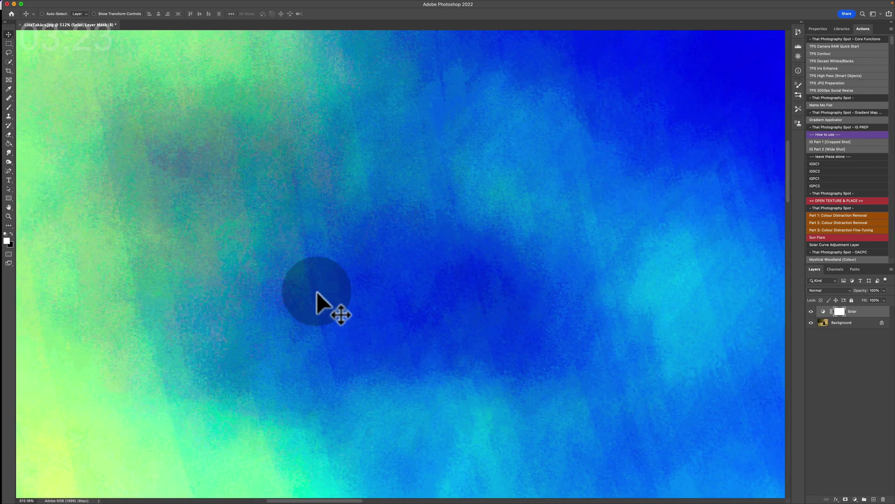
pyautogui.press('BackSpace')
pyautogui.scroll(-3, 392, 300)
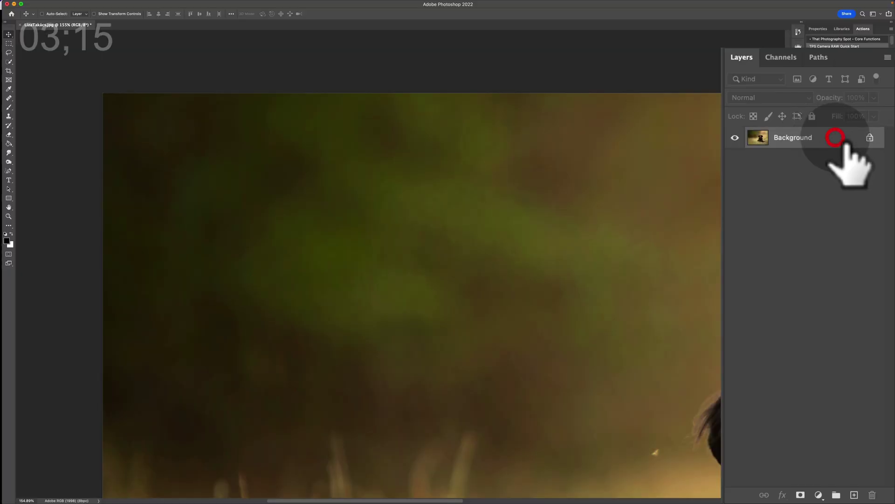
# Duplicate the Background onto Layer 1 and start a Surface Blur at minimum radius.
pyautogui.press('super+j')
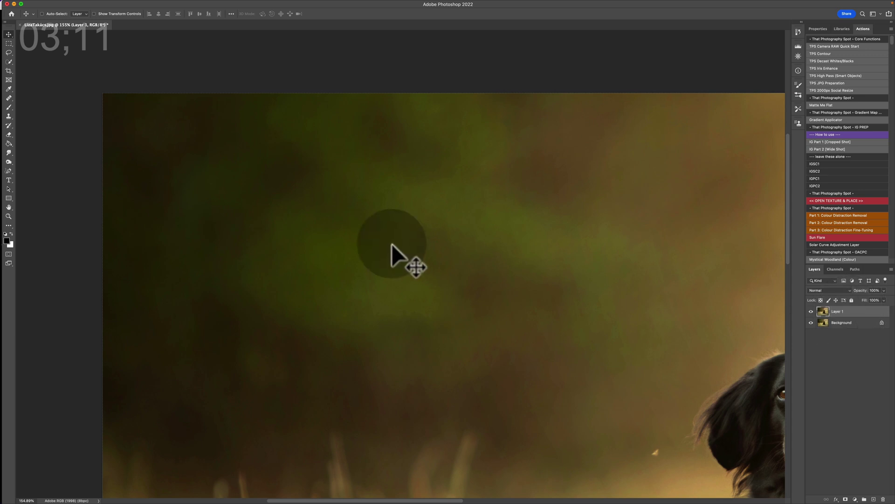
pyautogui.moveTo(149, 7)
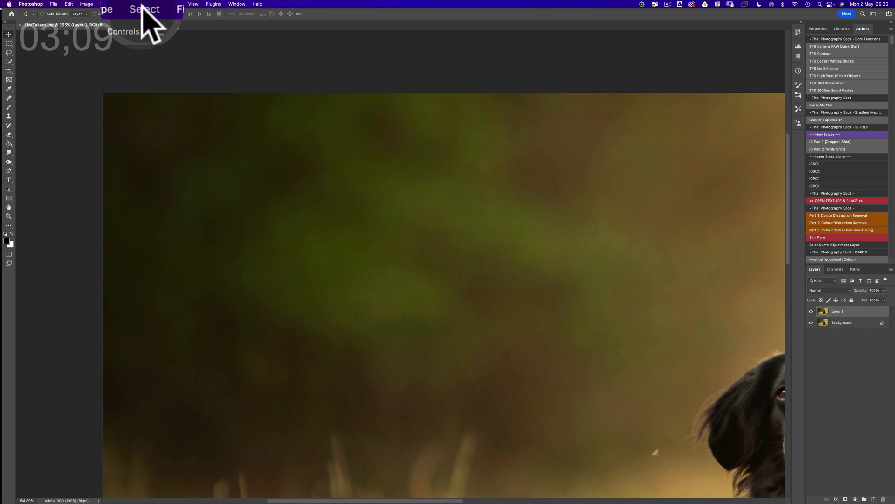
pyautogui.click(162, 4)
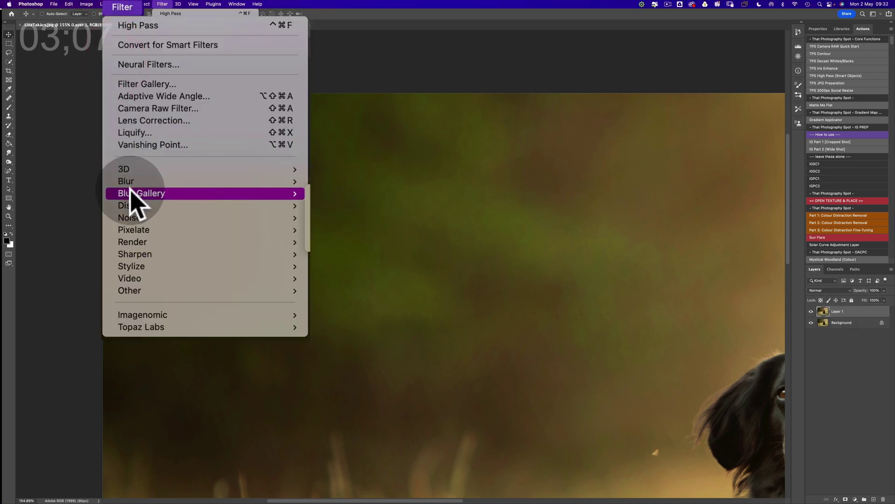
pyautogui.moveTo(99, 181)
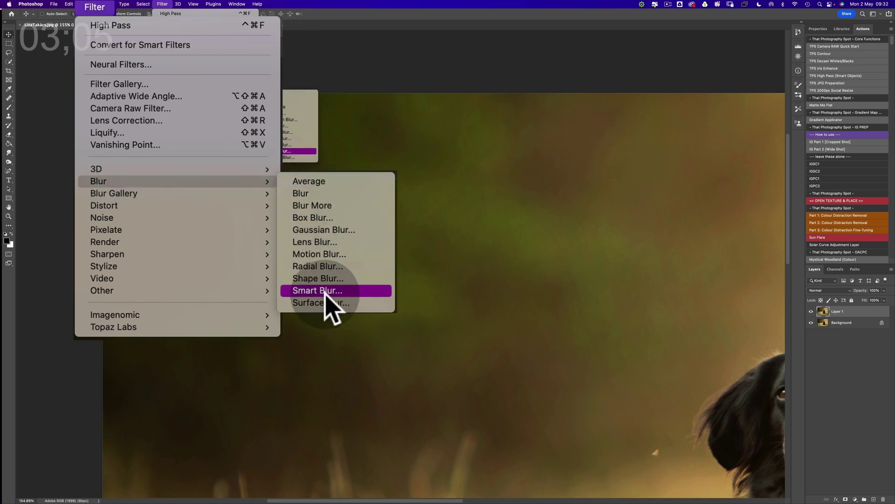
pyautogui.click(324, 302)
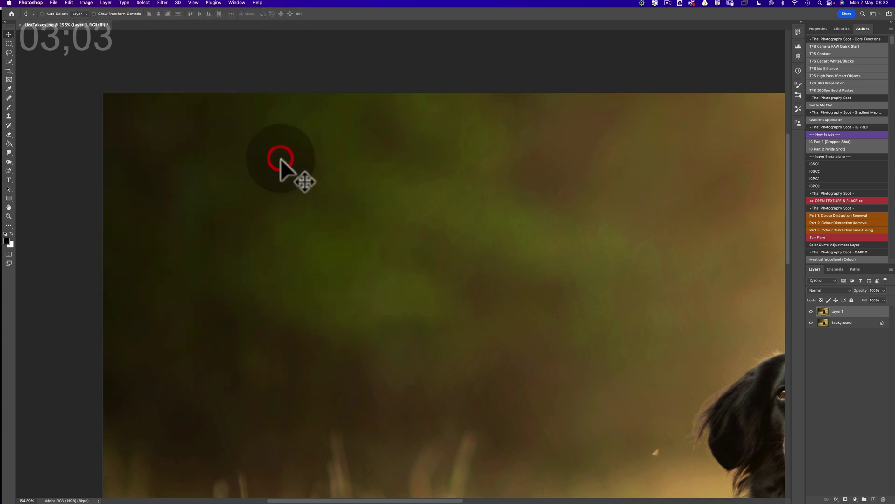
pyautogui.moveTo(57, 220); pyautogui.dragTo(13, 220)
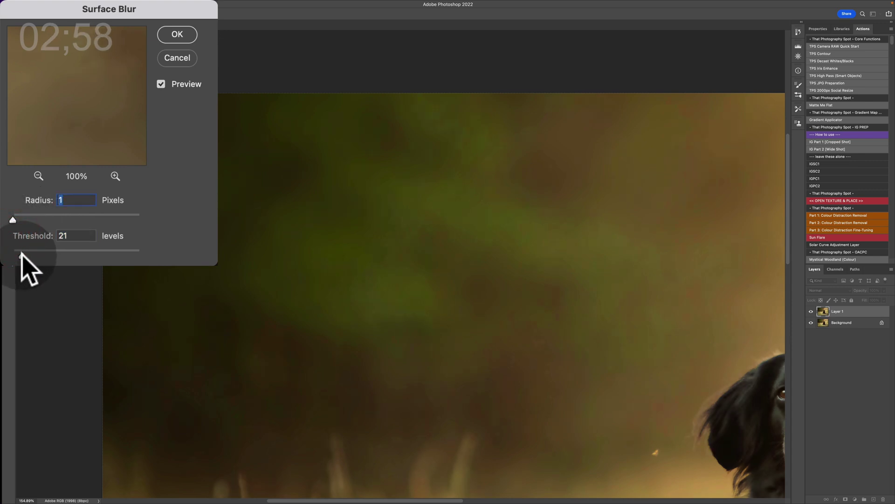
# Set Surface Blur threshold to 19 and raise radius toward 15, previewing background spots.
pyautogui.click(20, 255)
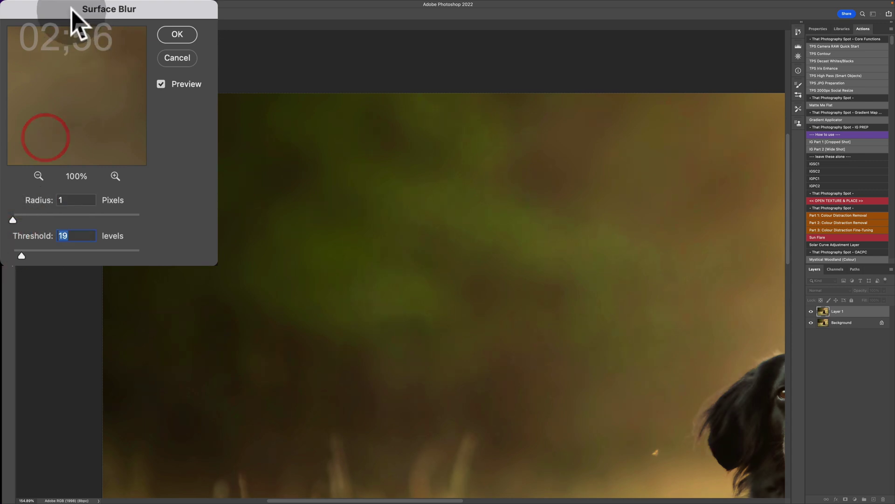
pyautogui.moveTo(65, 6); pyautogui.dragTo(480, 39)
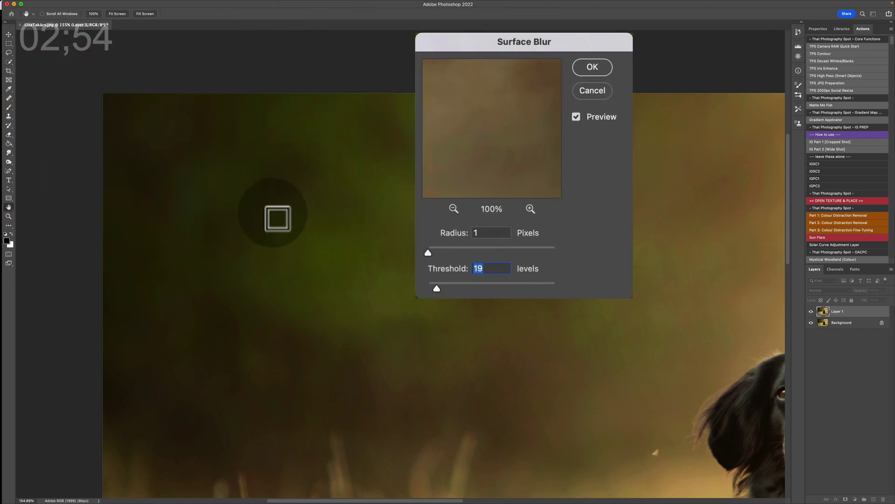
pyautogui.scroll(5, 269, 218)
pyautogui.click(230, 234)
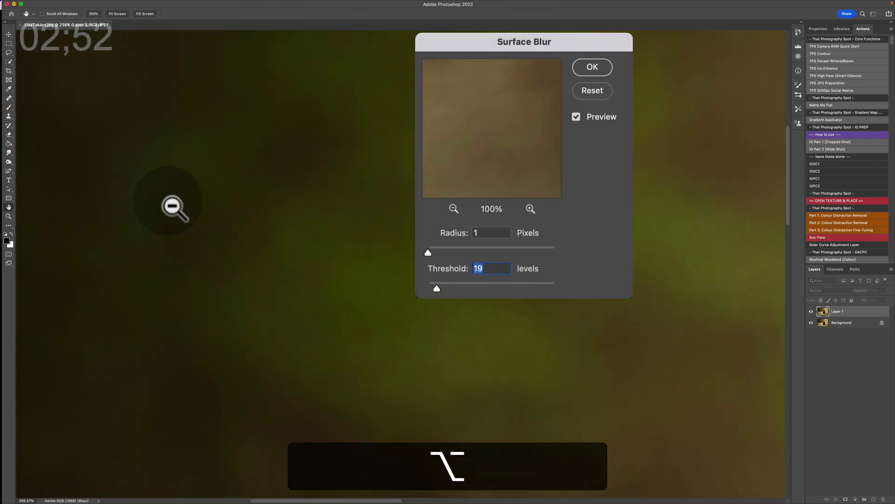
pyautogui.click(175, 206)
pyautogui.moveTo(323, 306)
pyautogui.mouseDown()
pyautogui.moveTo(396, 206)
pyautogui.moveTo(386, 273)
pyautogui.mouseUp()
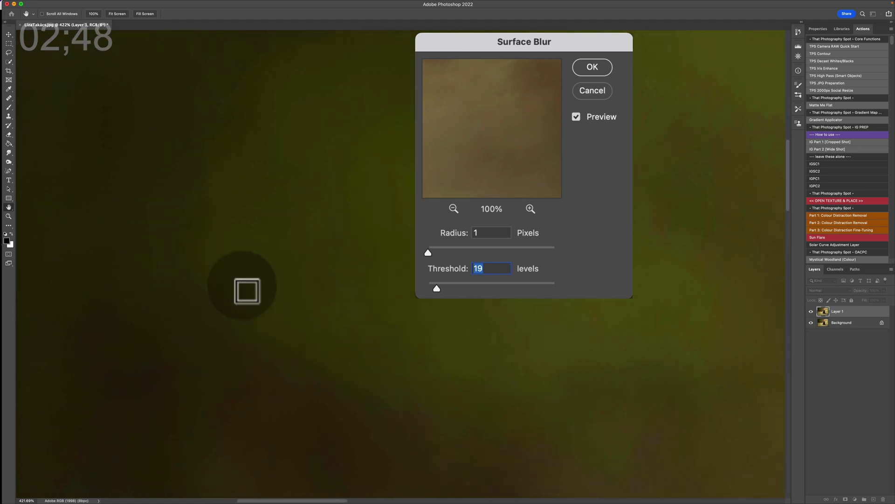
pyautogui.moveTo(528, 46); pyautogui.dragTo(574, 44)
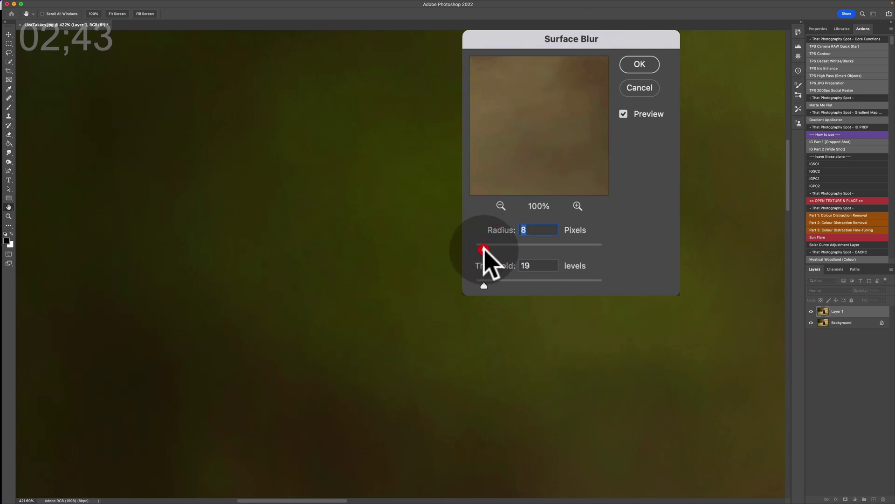
pyautogui.moveTo(484, 250); pyautogui.dragTo(491, 251)
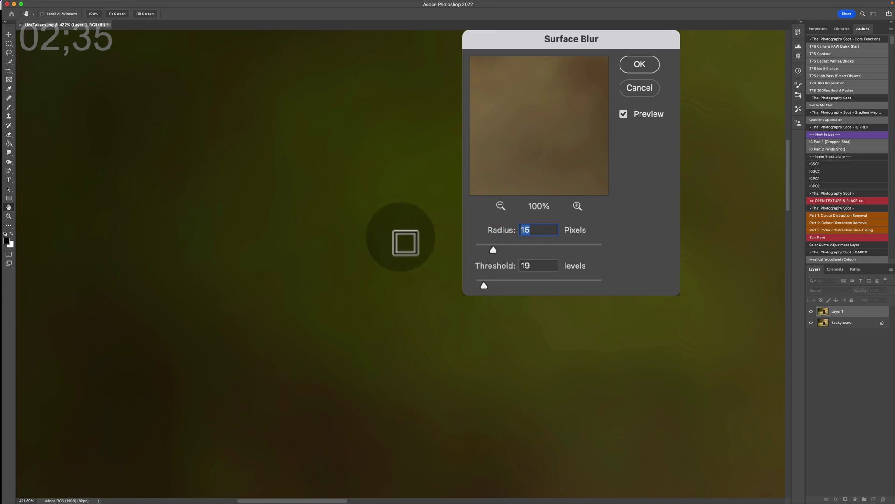
# Check the 20 px radius, 19 threshold preview around the dog, then apply it.
pyautogui.scroll(-3, 405, 243)
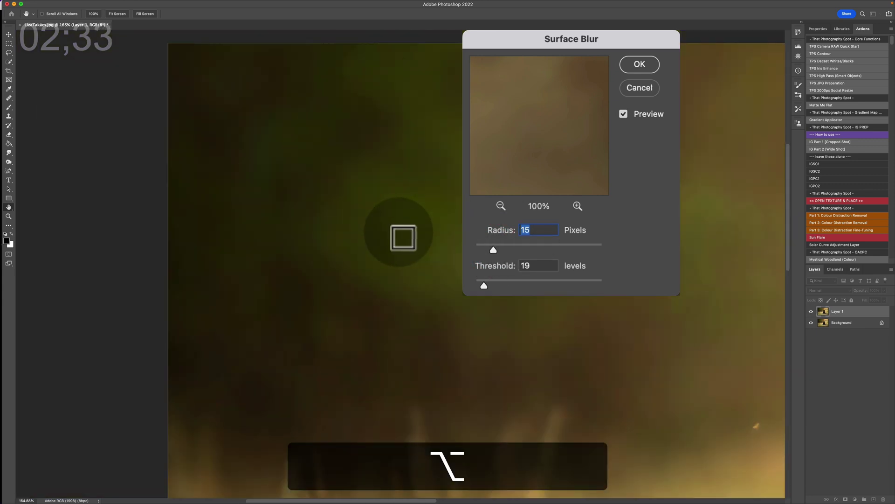
pyautogui.scroll(-1, 404, 239)
pyautogui.scroll(1, 404, 238)
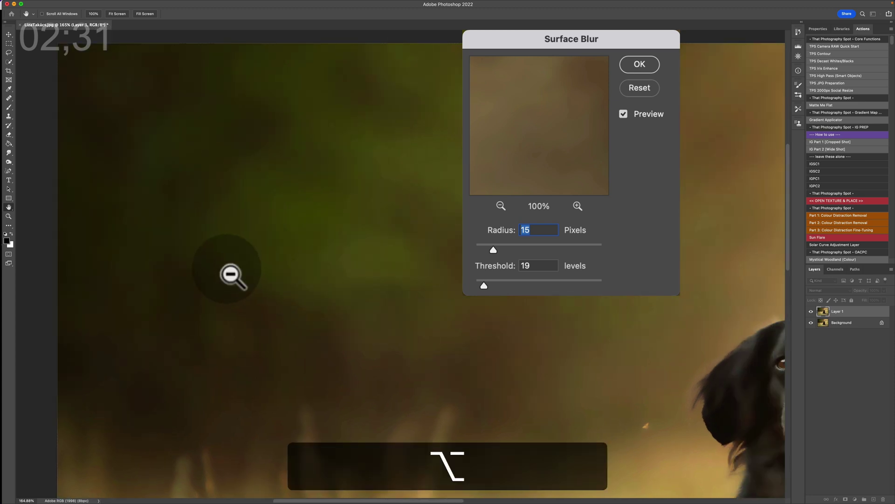
pyautogui.scroll(2, 233, 276)
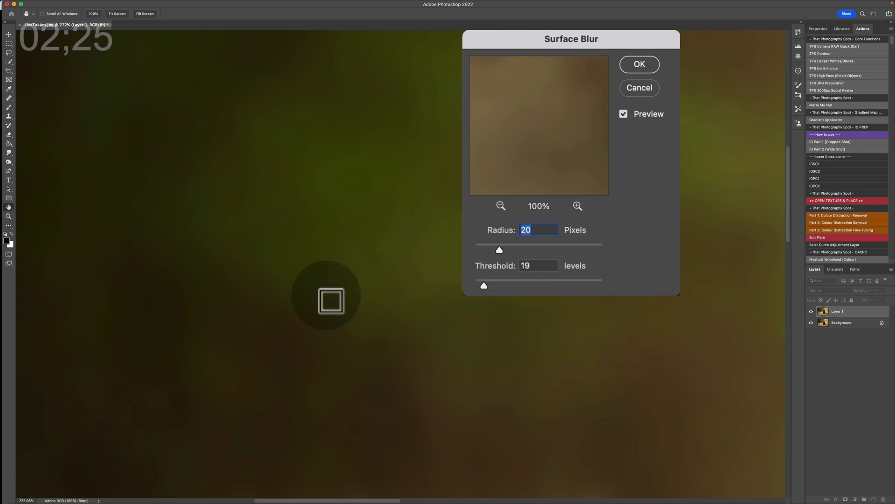
pyautogui.scroll(-2, 310, 296)
pyautogui.scroll(-2, 349, 292)
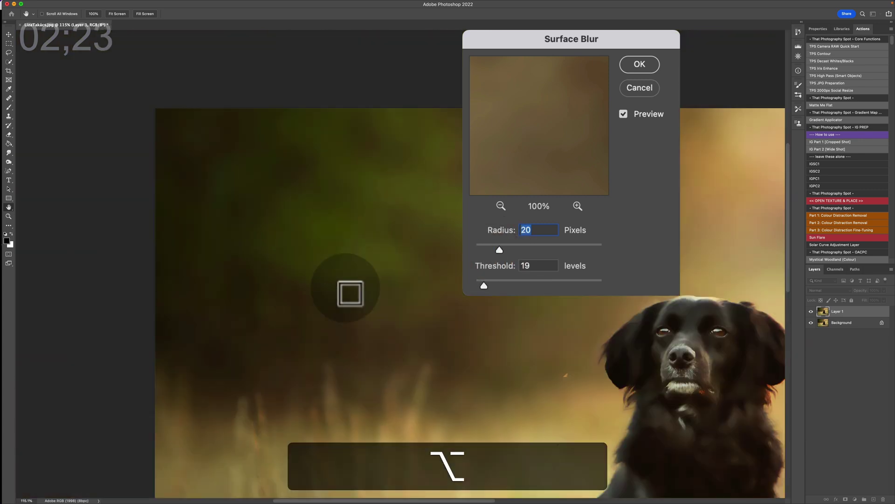
pyautogui.hscroll(2, 375, 292)
pyautogui.hscroll(2, 380, 292)
pyautogui.hscroll(3, 380, 293)
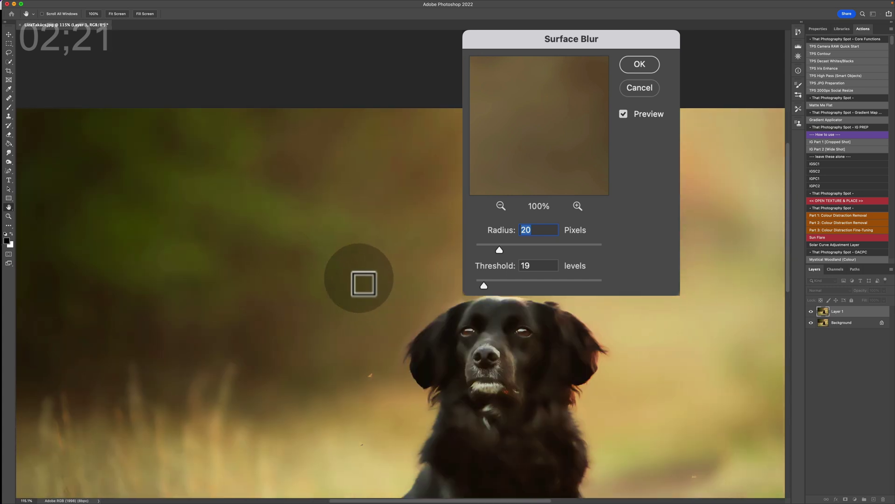
pyautogui.scroll(3, 360, 289)
pyautogui.scroll(3, 320, 212)
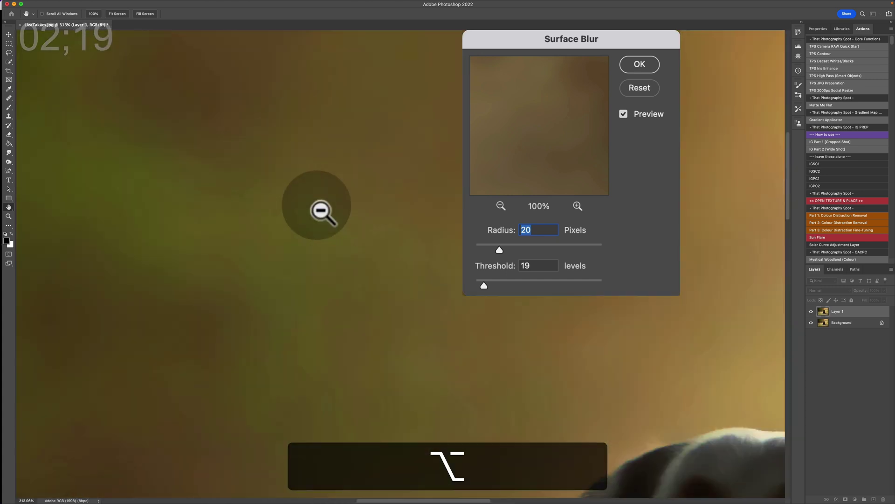
pyautogui.scroll(3, 185, 219)
pyautogui.scroll(-2, 185, 218)
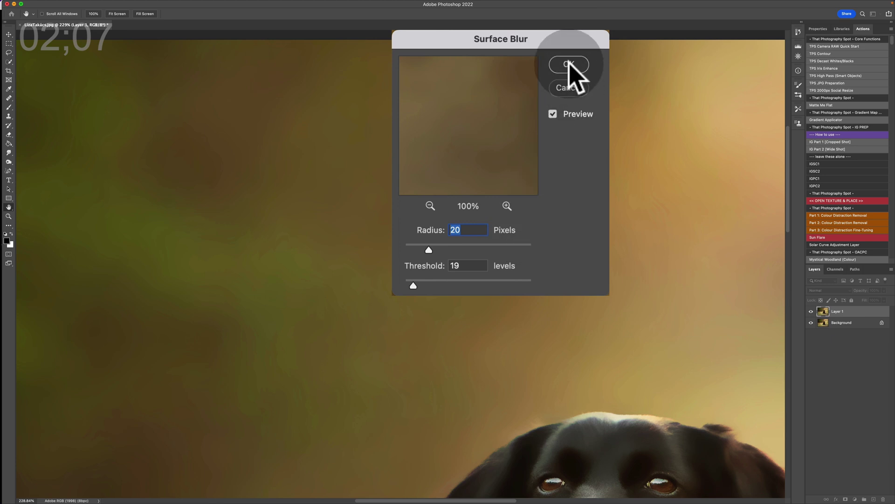
pyautogui.click(569, 64)
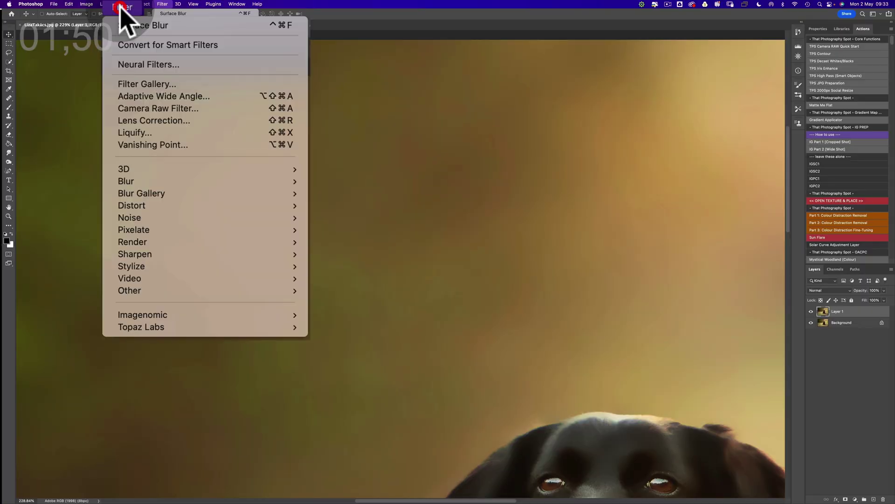
pyautogui.moveTo(99, 218)
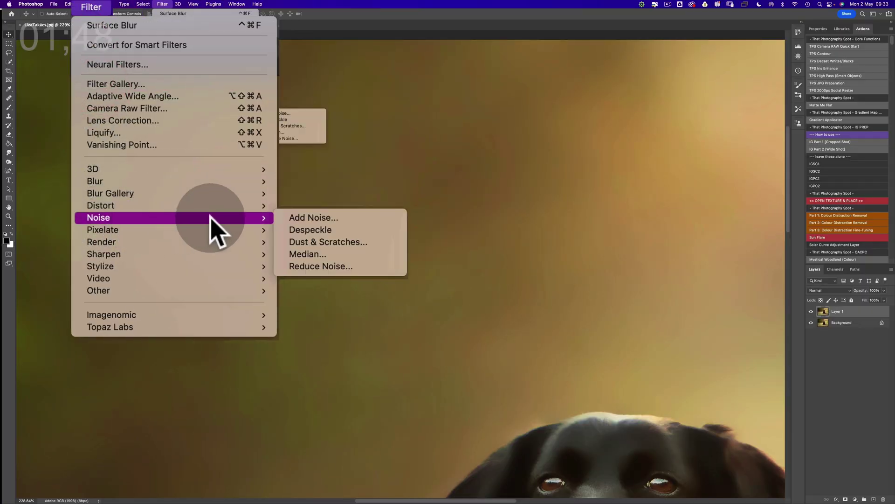
# Apply Add Noise to Layer 1 at 1%, Gaussian, monochromatic.
pyautogui.click(343, 220)
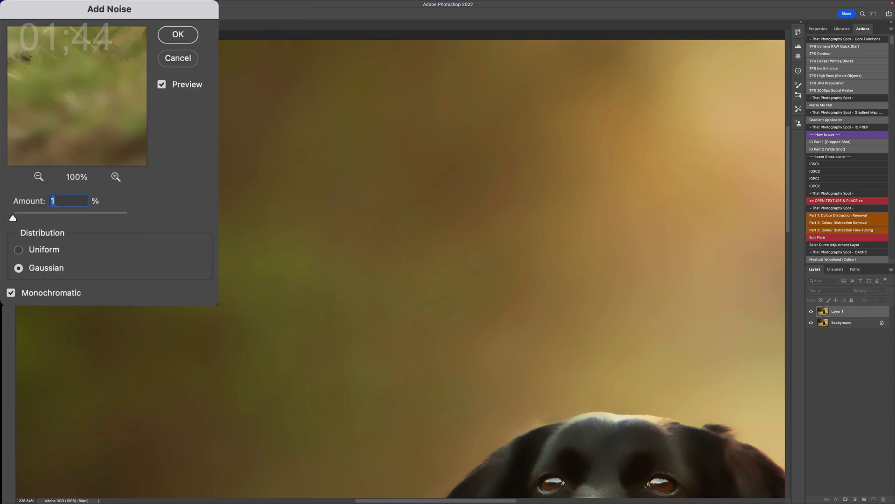
pyautogui.moveTo(108, 9); pyautogui.dragTo(567, 73)
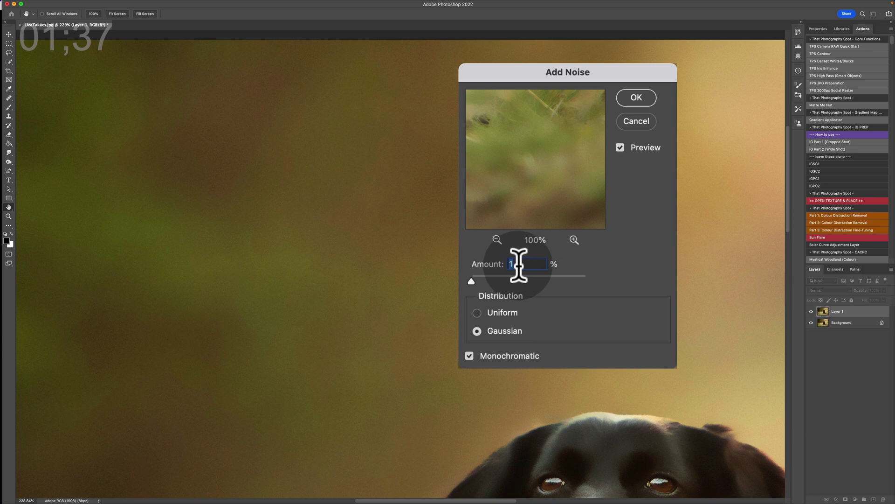
pyautogui.write('2')
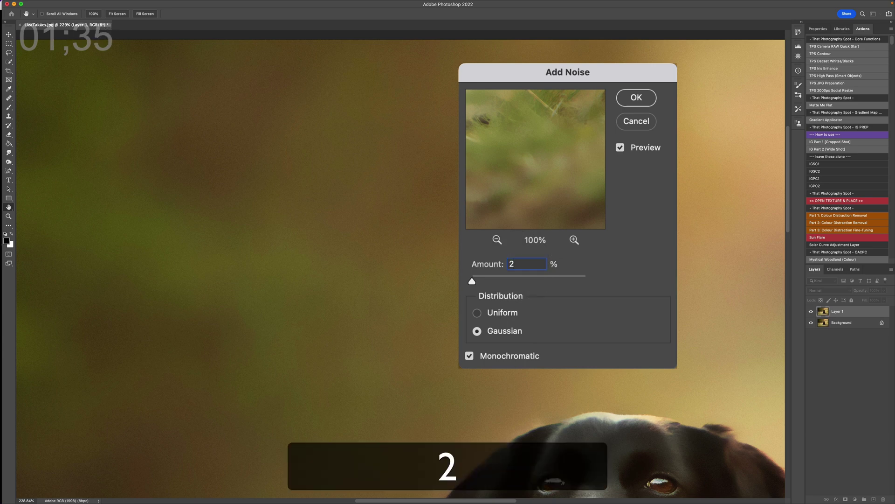
pyautogui.click(539, 265)
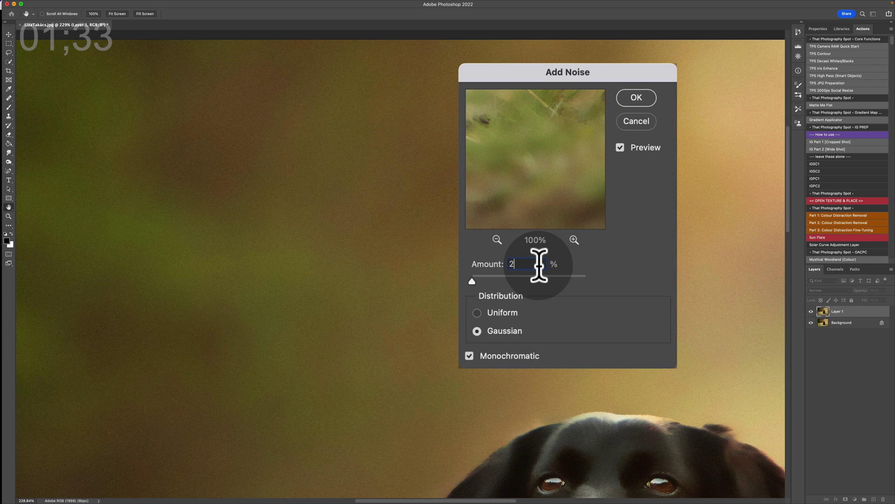
pyautogui.write('1')
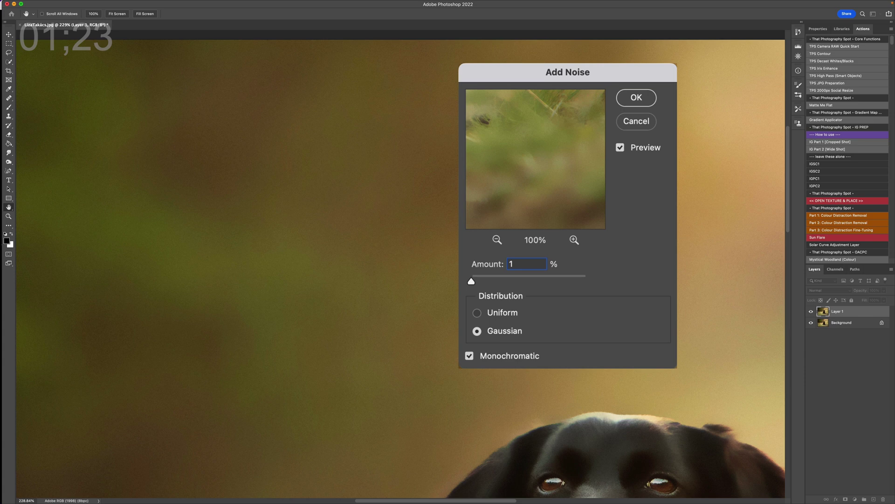
pyautogui.click(634, 97)
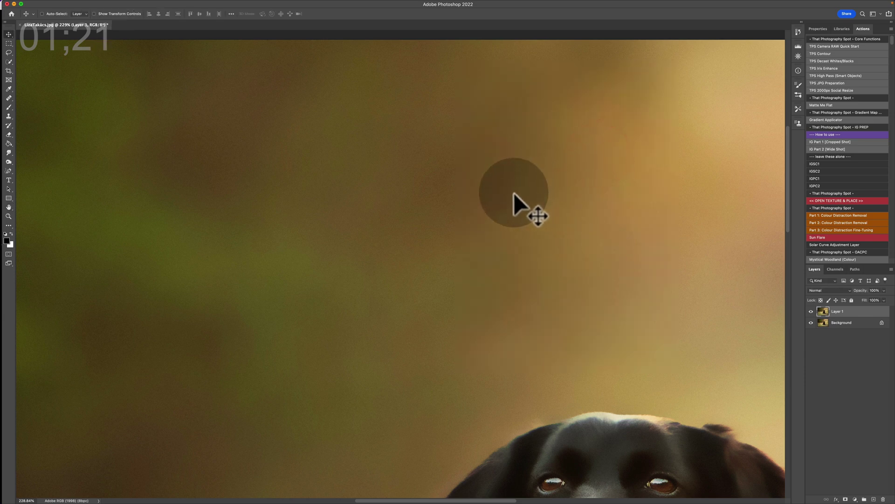
# Target the Background layer and use Select > Subject to outline the dog.
pyautogui.scroll(-5, 530, 251)
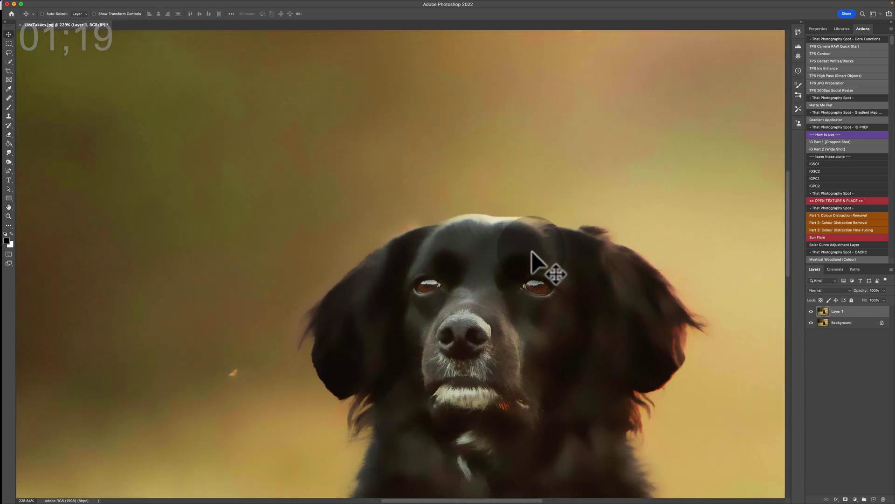
pyautogui.scroll(-2, 532, 252)
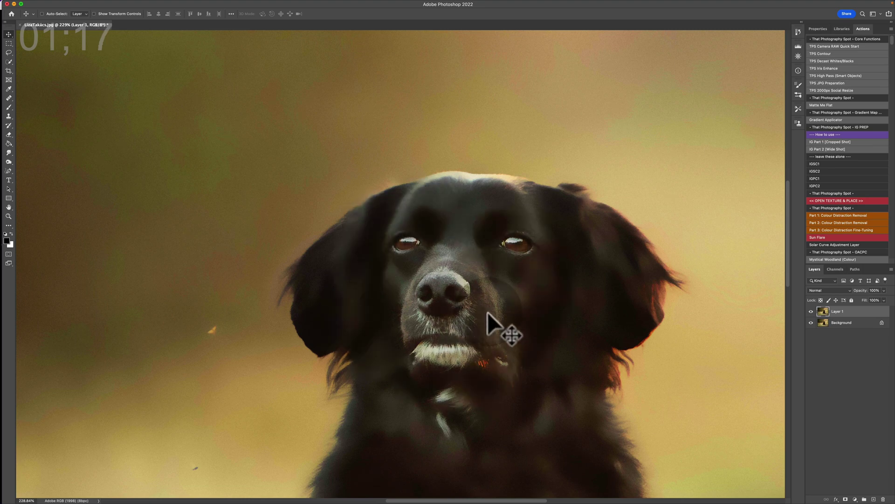
pyautogui.scroll(-1, 488, 312)
pyautogui.keyDown('alt'); pyautogui.scroll(-5, 488, 312); pyautogui.keyUp('alt')
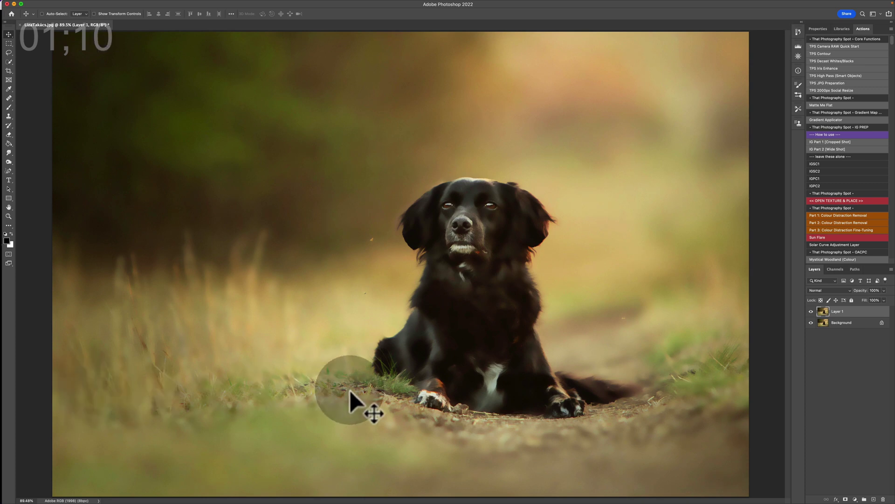
pyautogui.click(857, 326)
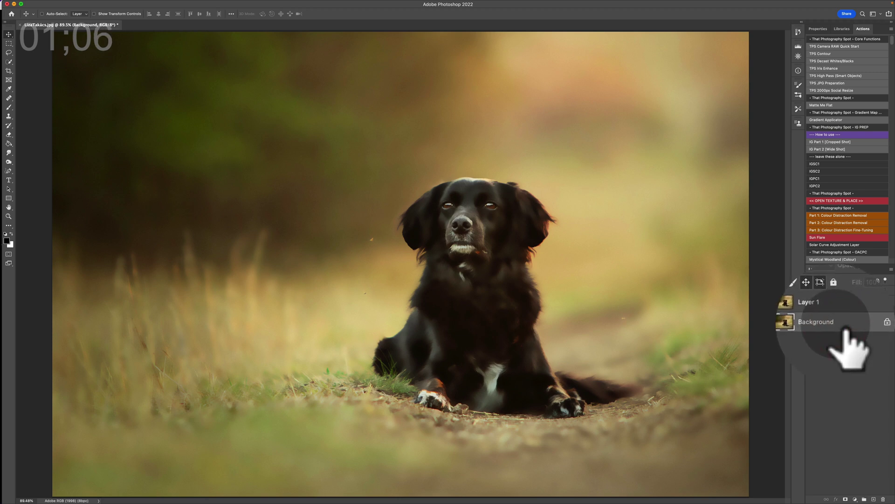
pyautogui.moveTo(837, 324); pyautogui.dragTo(434, 147)
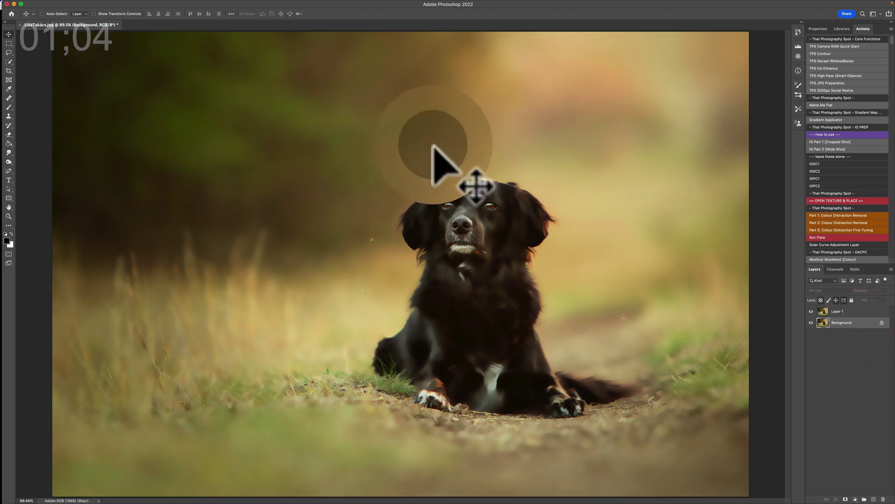
pyautogui.click(143, 5)
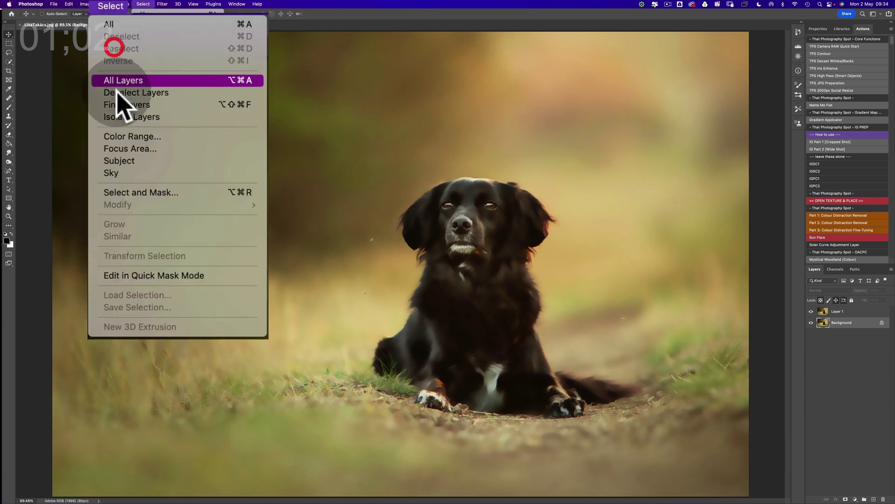
pyautogui.click(130, 161)
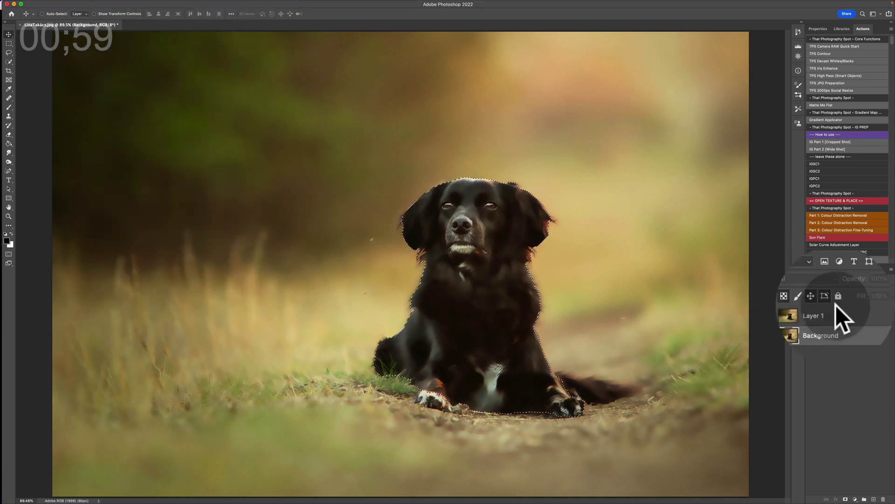
# Give Layer 1 a mask from the dog selection, check it, and invert it.
pyautogui.click(846, 310)
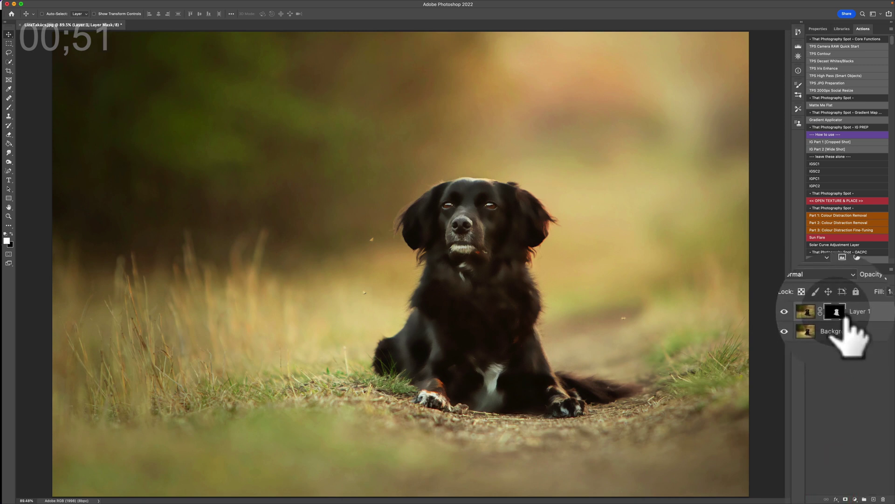
pyautogui.keyDown('alt'); pyautogui.click(841, 316); pyautogui.keyUp('alt')
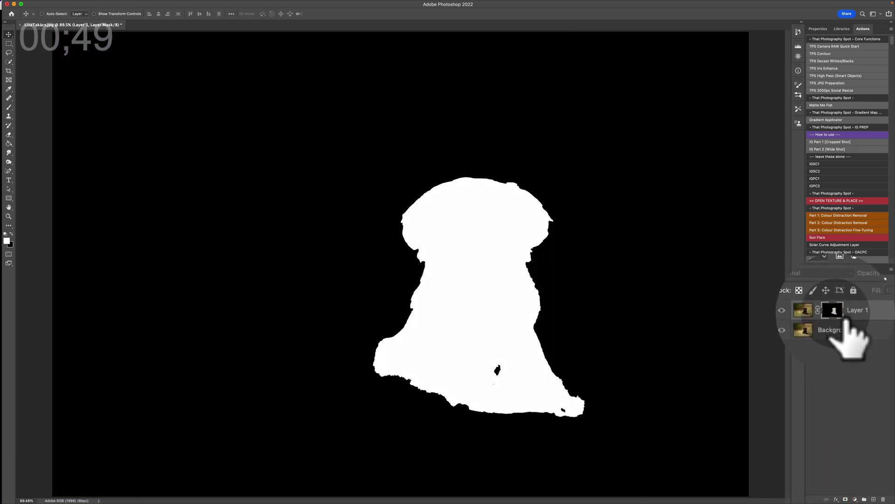
pyautogui.keyDown('alt'); pyautogui.click(839, 313); pyautogui.keyUp('alt')
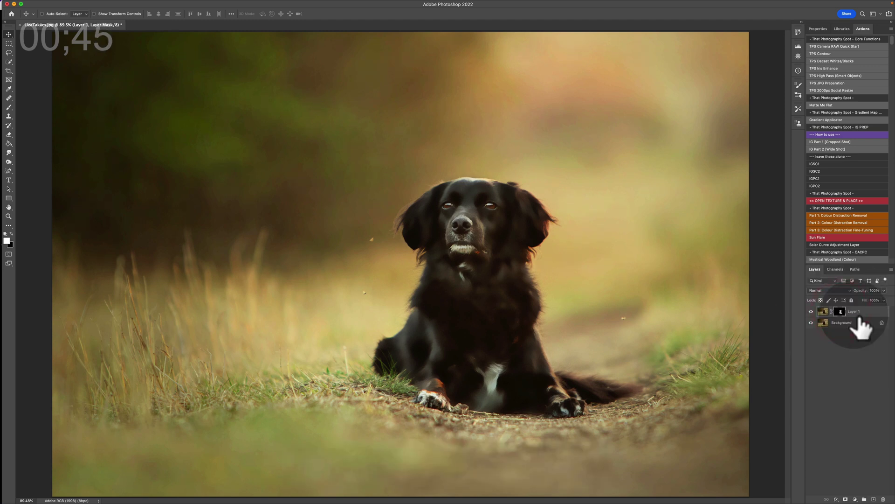
pyautogui.press('super+i')
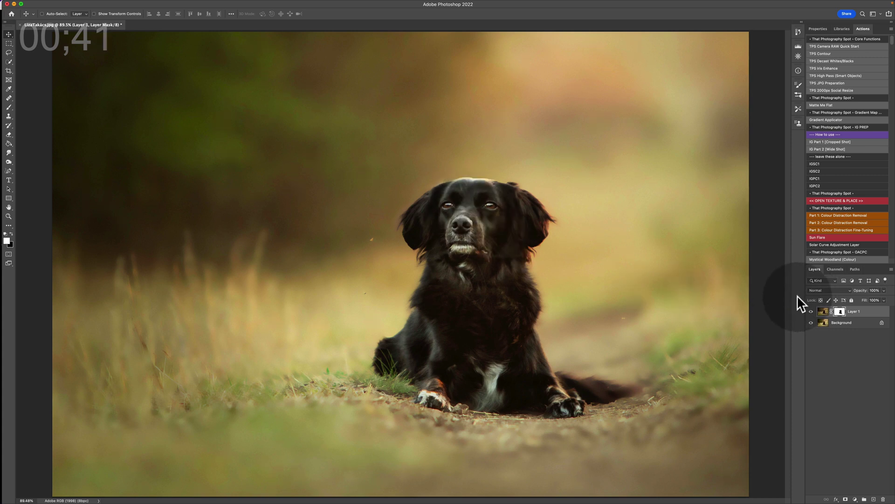
pyautogui.click(839, 311)
# Set up a black Normal-mode brush enlarged to about 436 px.
pyautogui.click(8, 108)
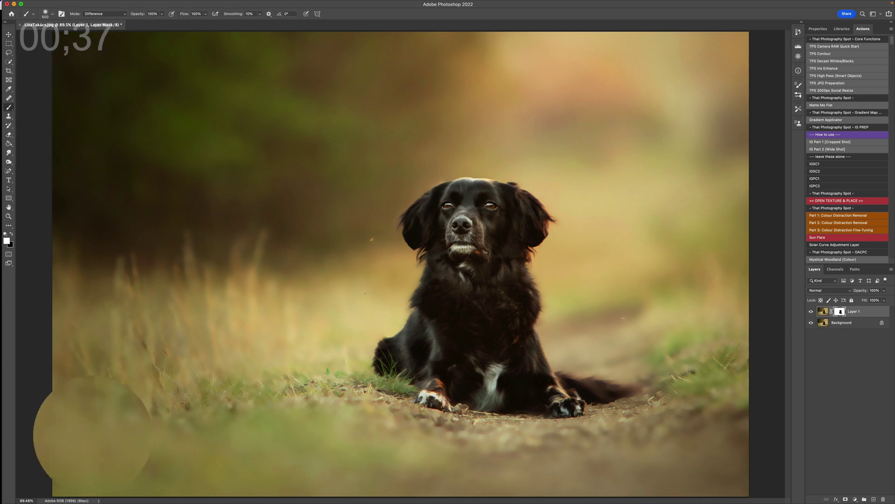
pyautogui.press('x')
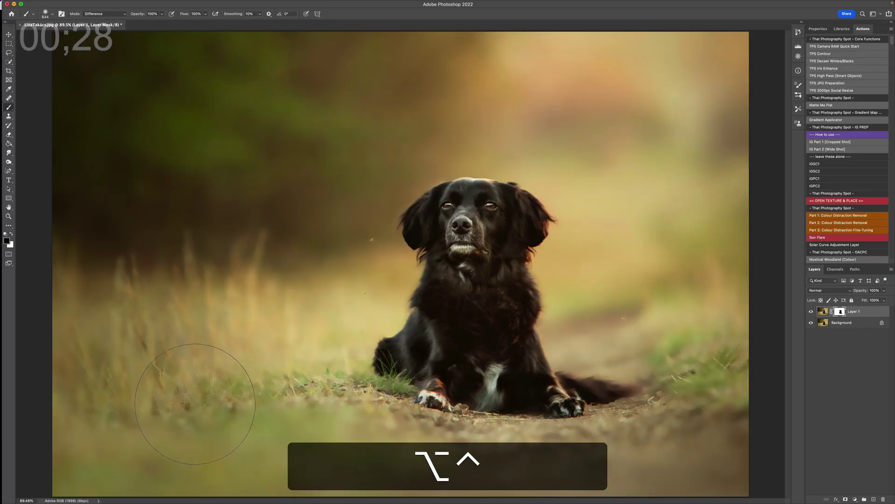
pyautogui.hotkey('shift', 'alt', 'n')
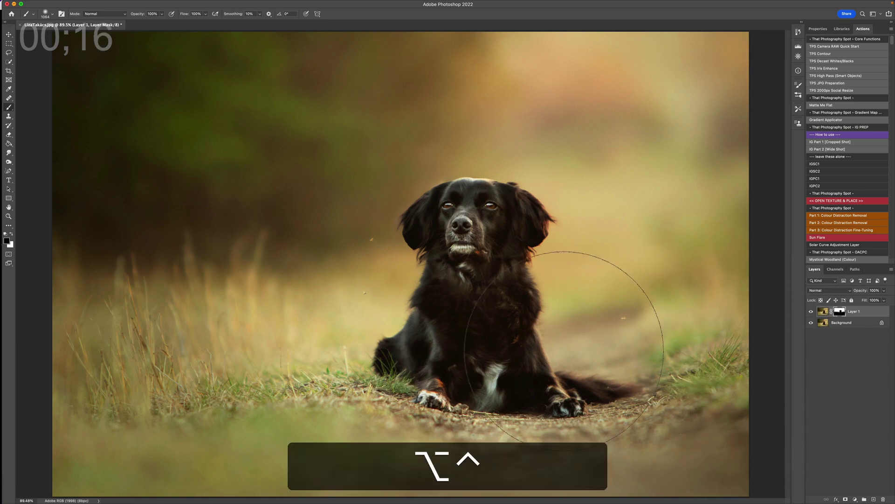
pyautogui.moveTo(524, 310); pyautogui.dragTo(479, 324)
pyautogui.moveTo(542, 339); pyautogui.dragTo(521, 344)
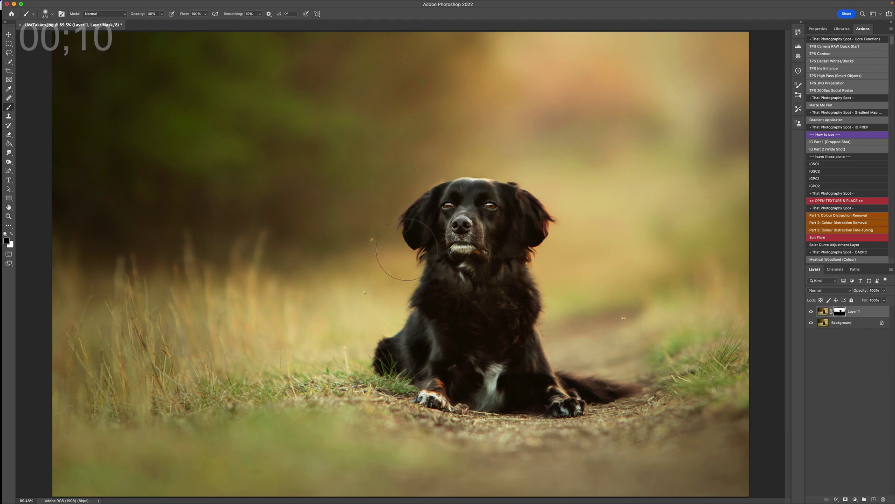
# Shrink the brush to about 133 px, restore full opacity and switch to white.
pyautogui.moveTo(364, 292); pyautogui.dragTo(352, 304)
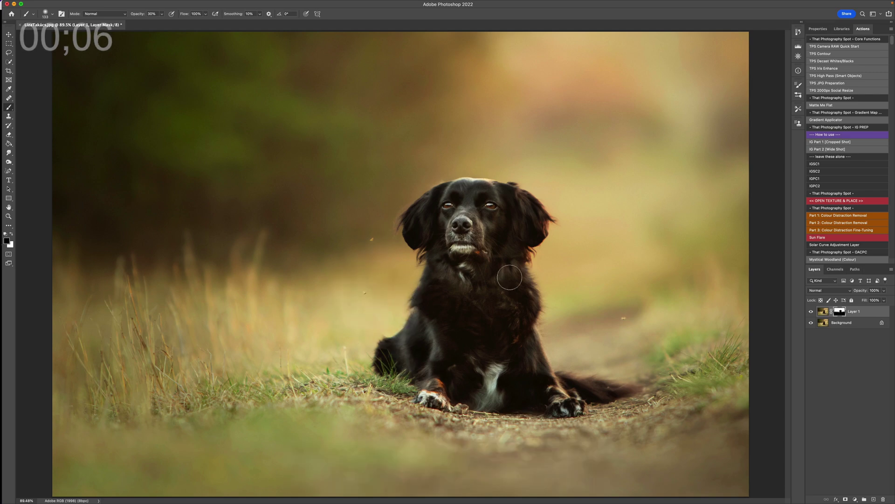
pyautogui.press('0')
pyautogui.press('x')
pyautogui.scroll(5, 580, 330)
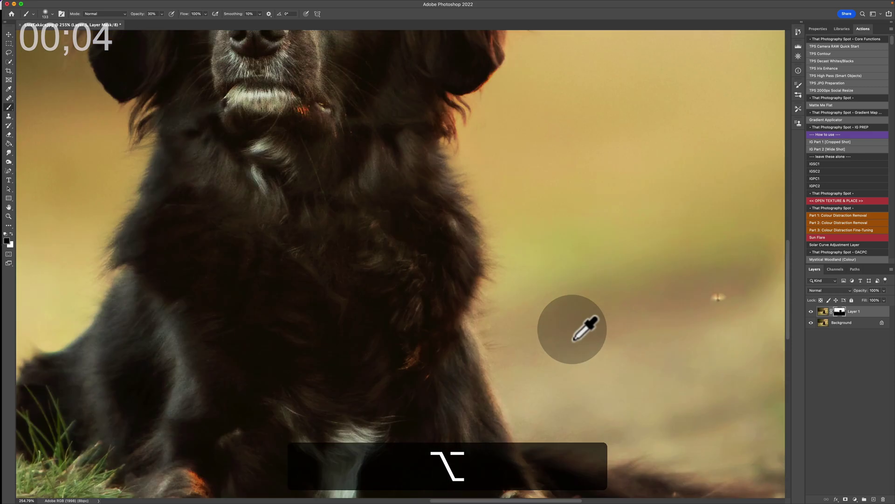
pyautogui.scroll(-4, 580, 330)
pyautogui.scroll(-2, 274, 261)
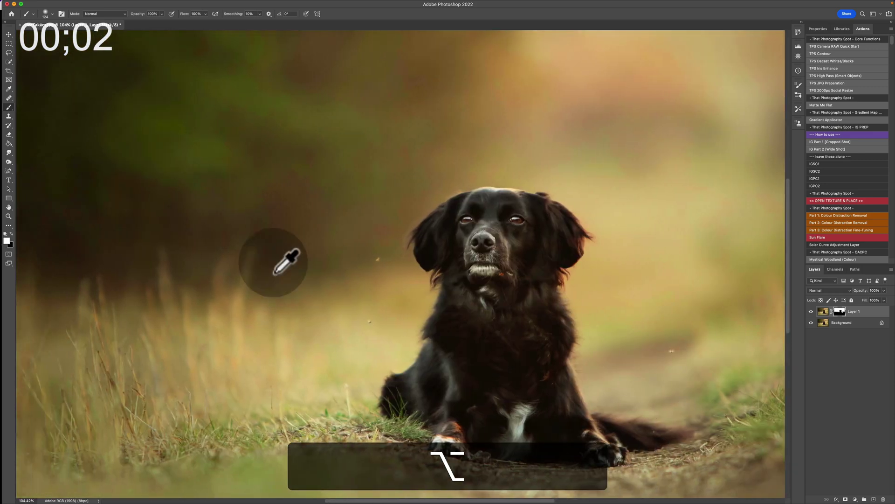
pyautogui.scroll(-2, 274, 260)
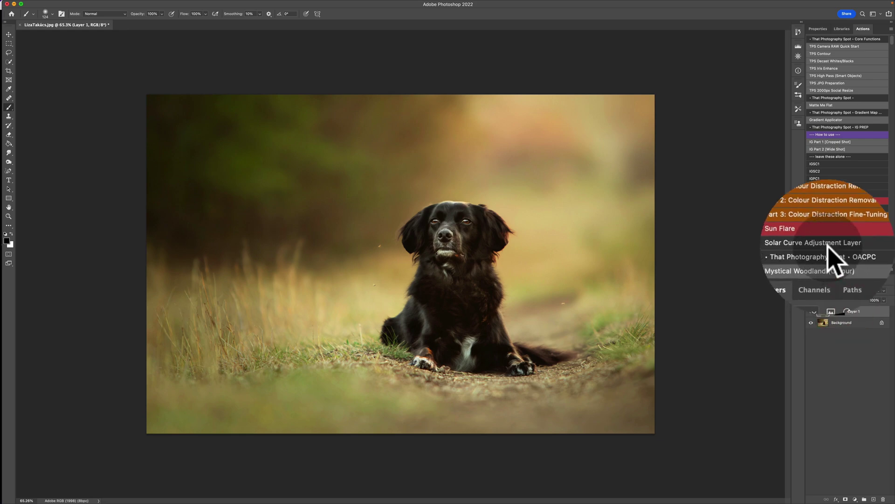
pyautogui.click(842, 245)
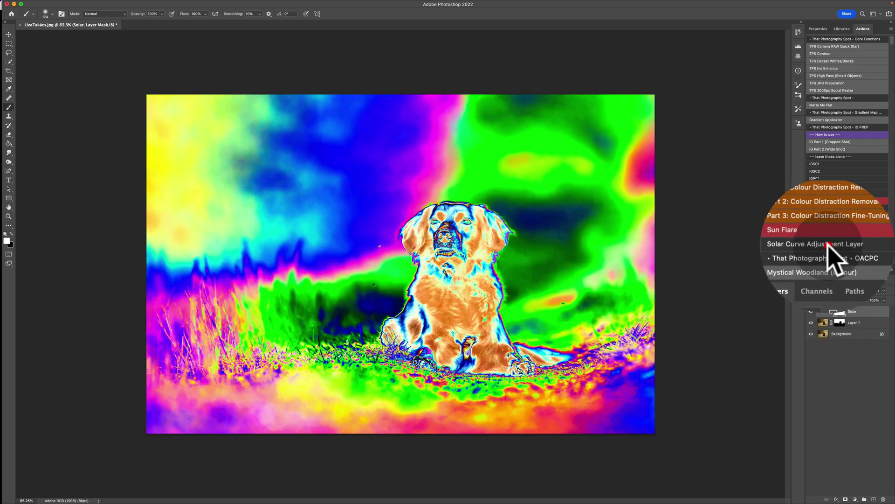
pyautogui.scroll(2, 258, 130)
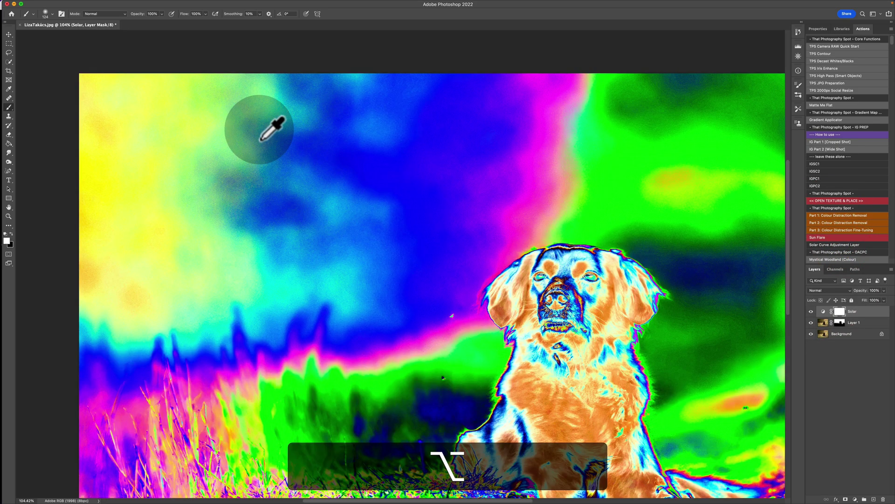
pyautogui.scroll(4, 259, 130)
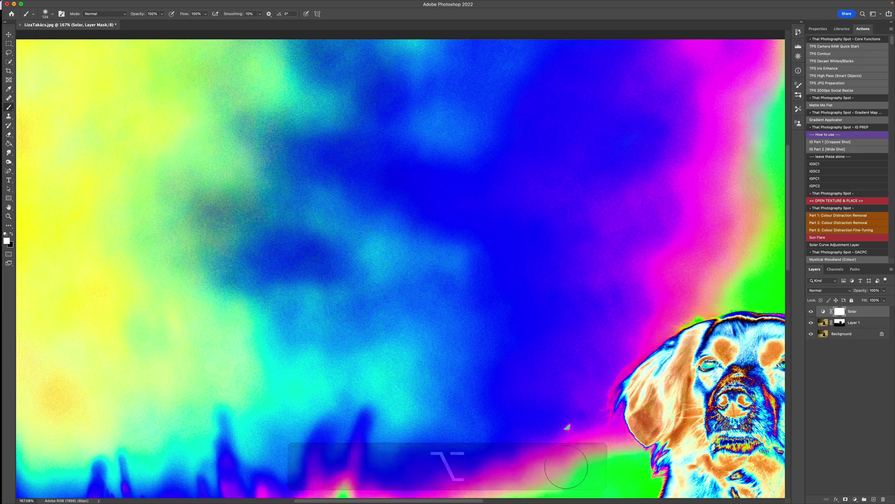
pyautogui.scroll(-3, 518, 299)
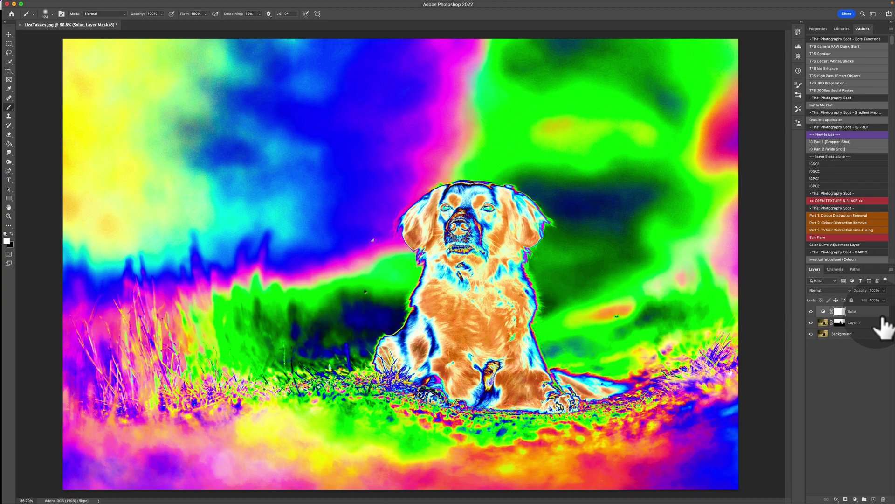
pyautogui.press('BackSpace')
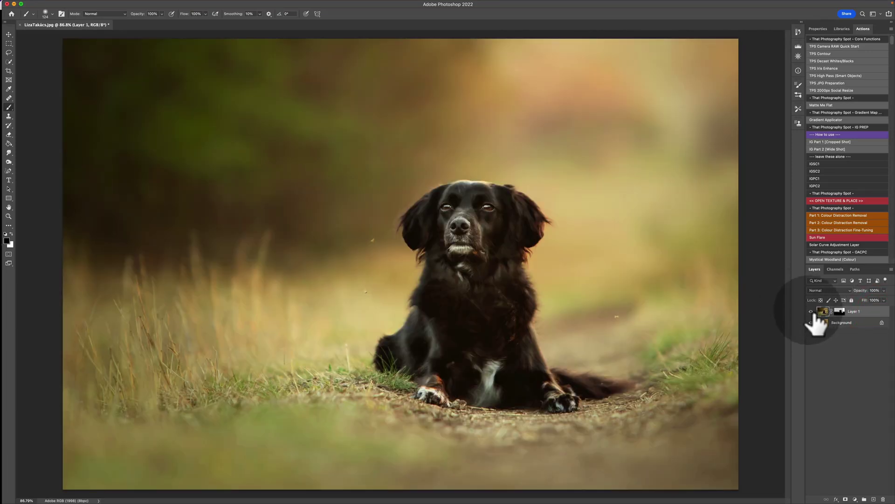